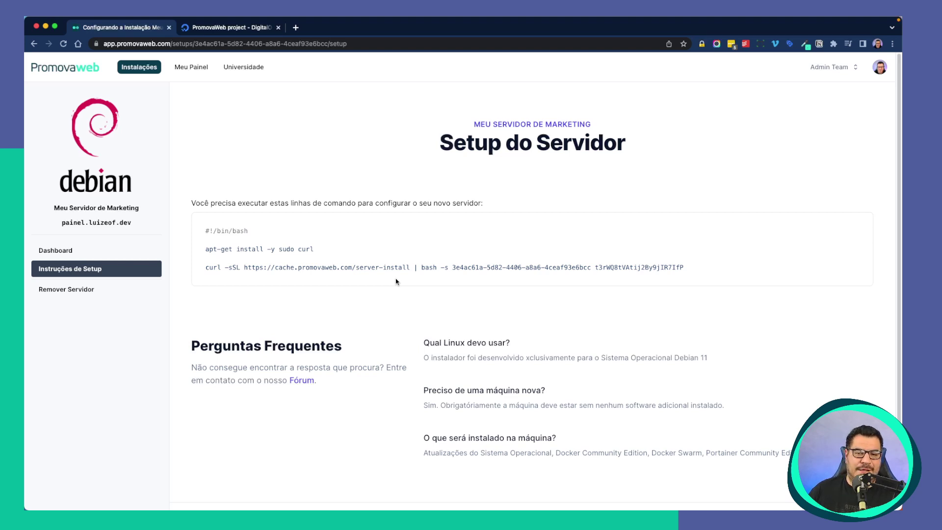
key(super+r)
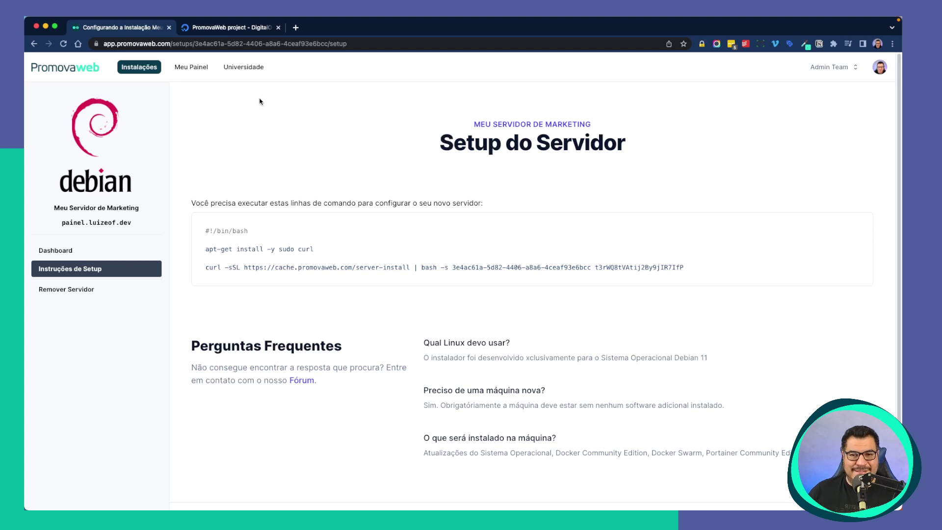
Step: Go back to the PromovaWeb project and start a new Droplet from the Create menu
click(235, 28)
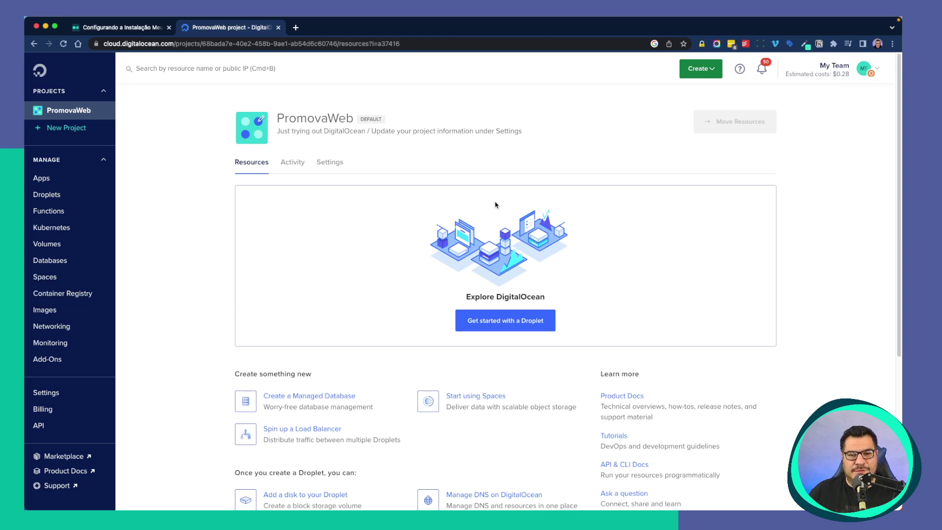
click(536, 329)
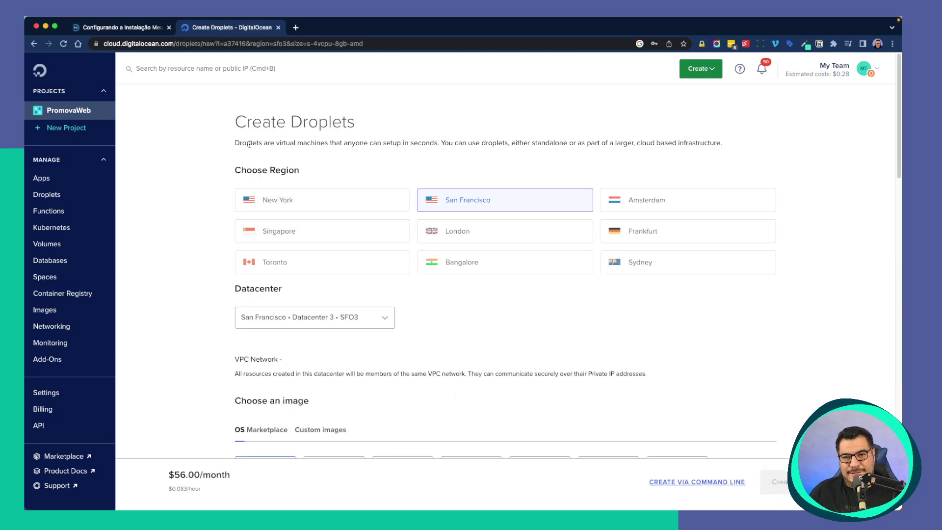
click(83, 116)
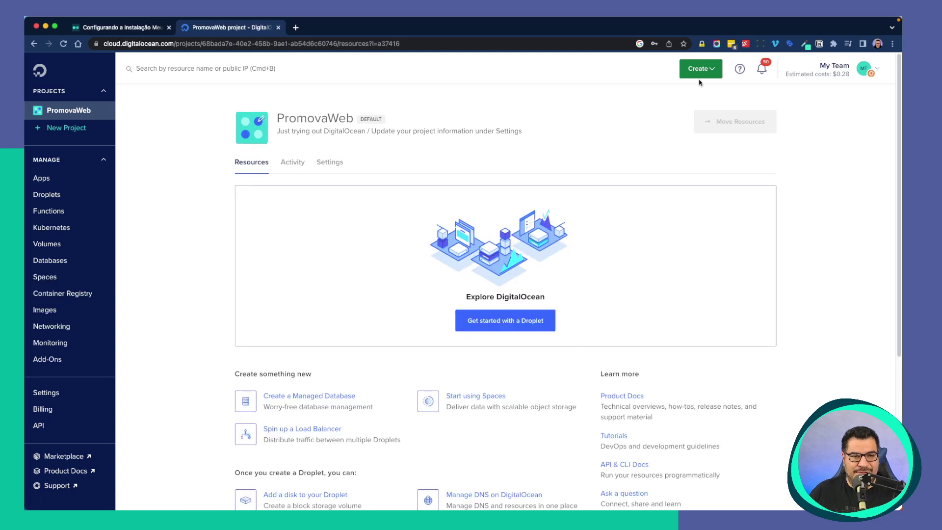
click(712, 76)
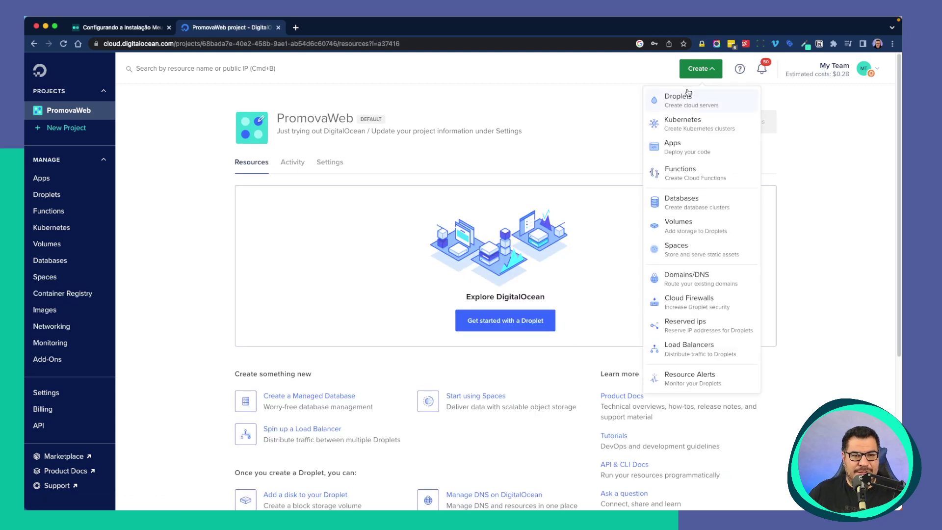
click(537, 354)
Step: Place the Droplet in the New York region, NYC1 datacenter
click(534, 327)
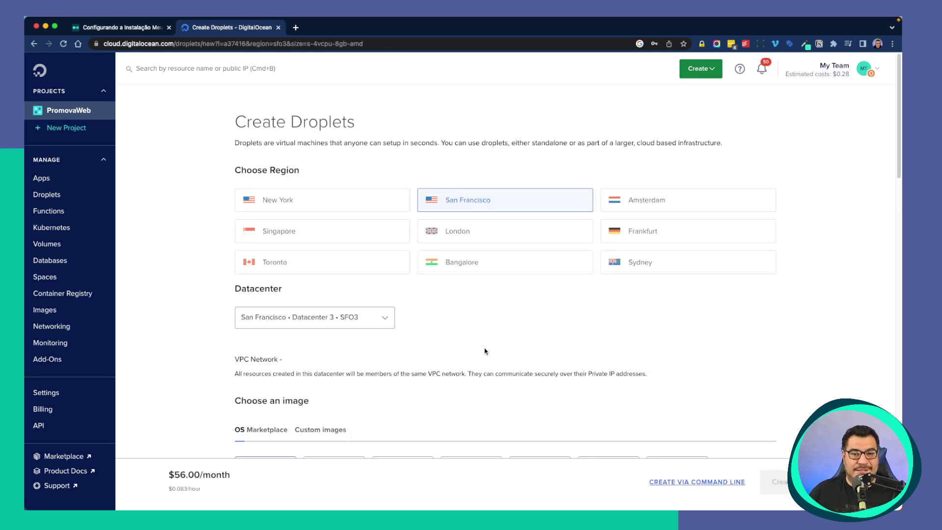
click(314, 203)
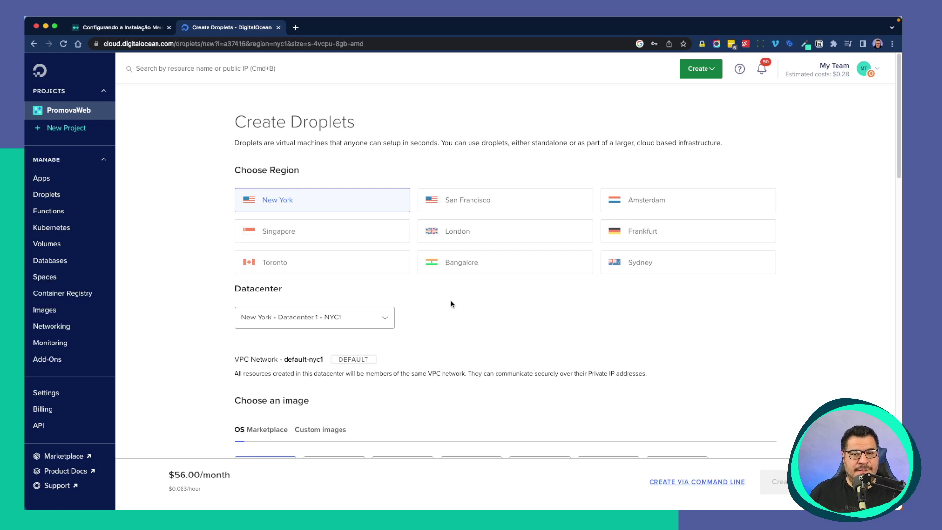
scroll(332, 217, down, 1)
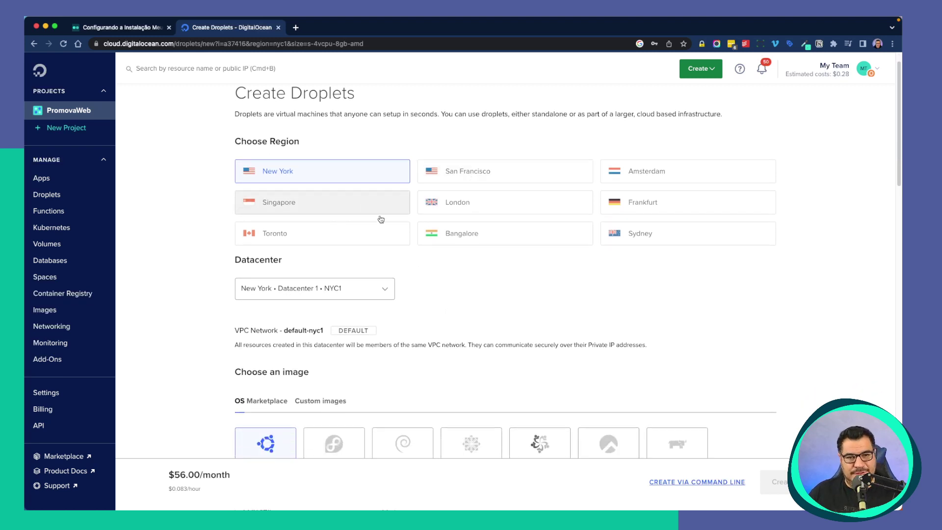
click(314, 294)
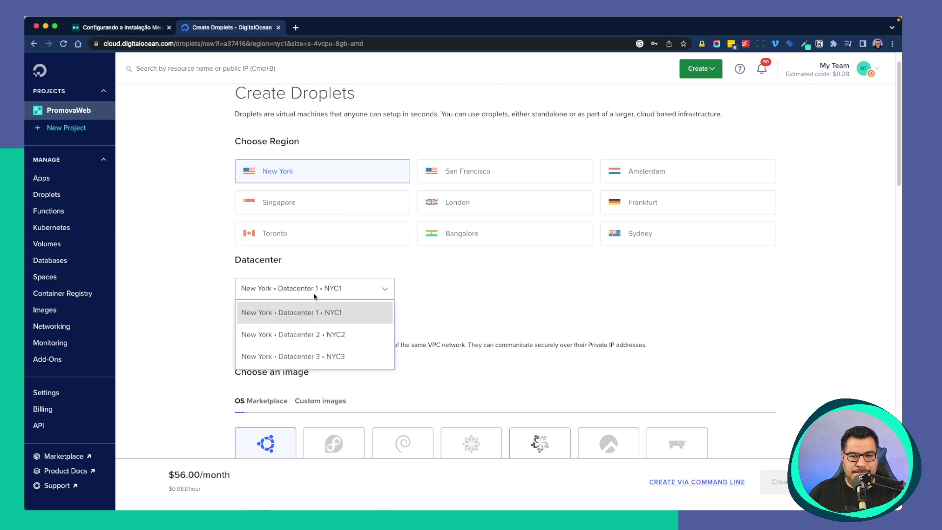
click(350, 333)
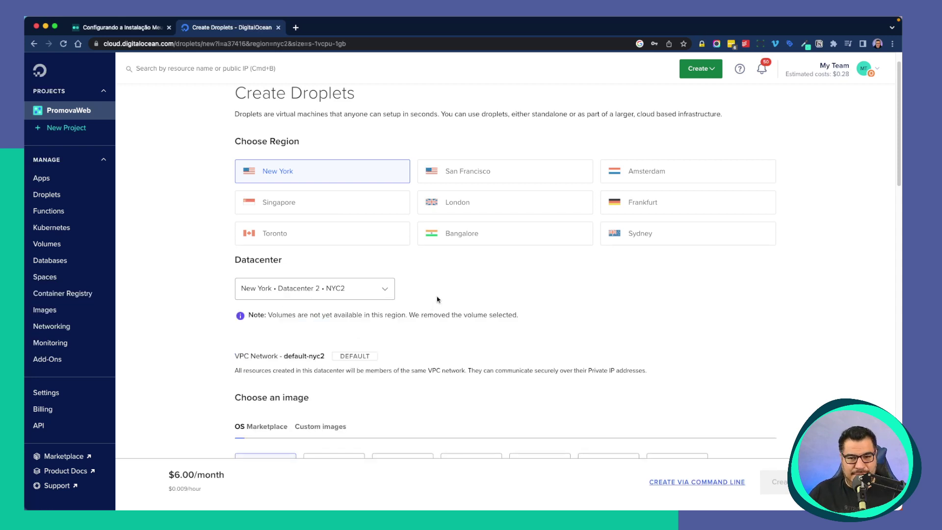
scroll(438, 299, down, 1)
click(309, 278)
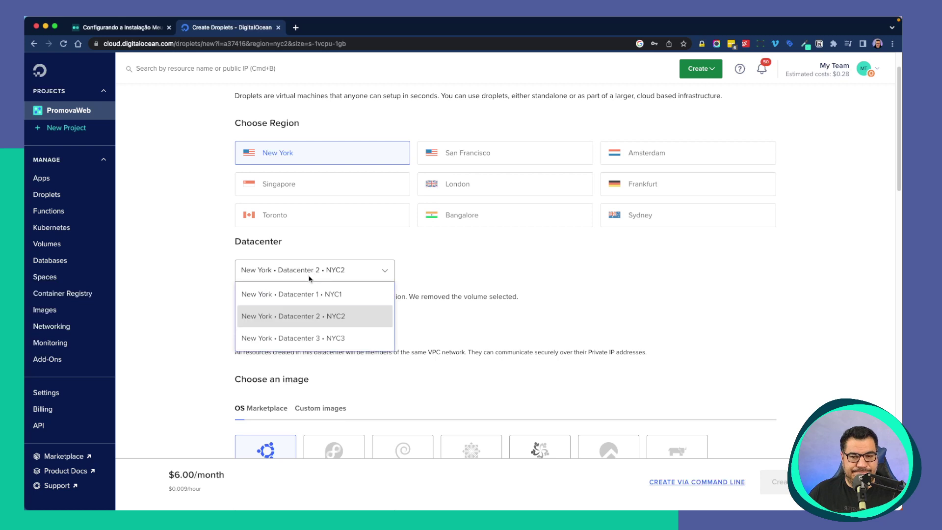
click(304, 294)
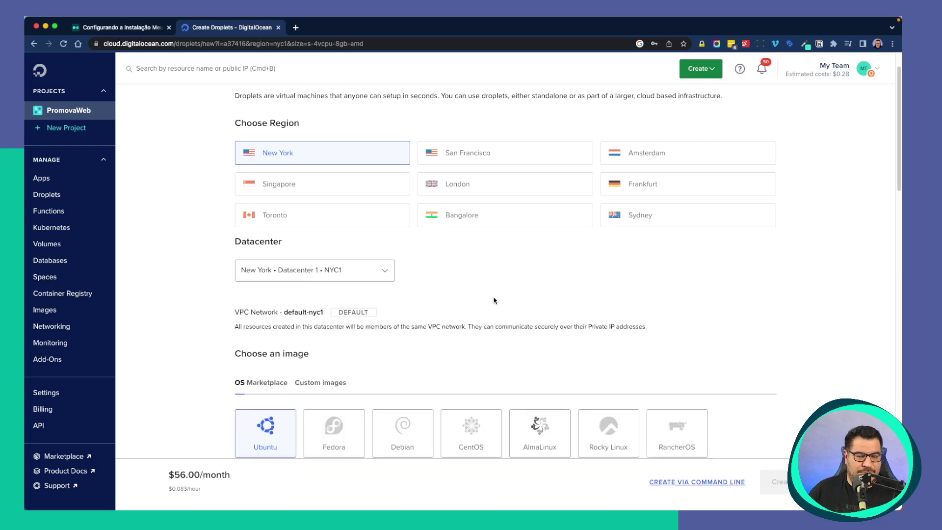
Step: Select the Debian 11 x64 image for the Droplet
scroll(418, 294, down, 5)
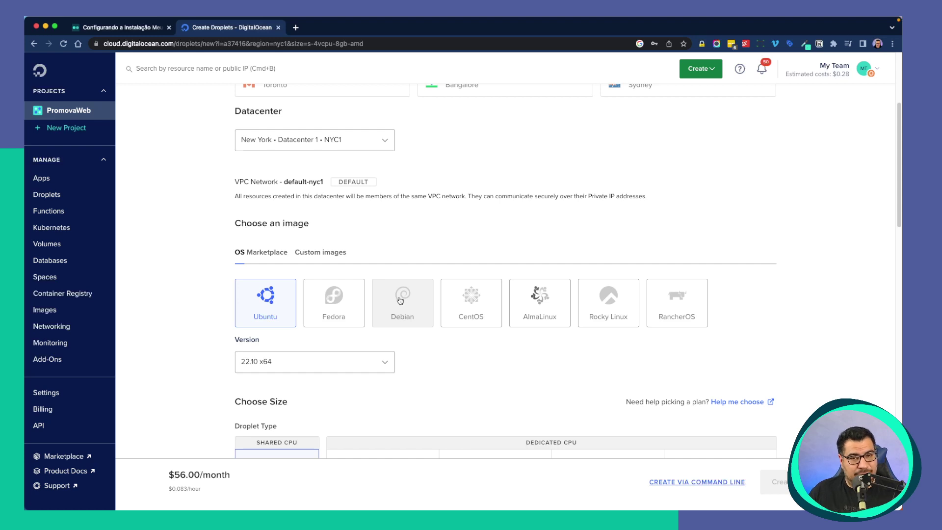
click(400, 300)
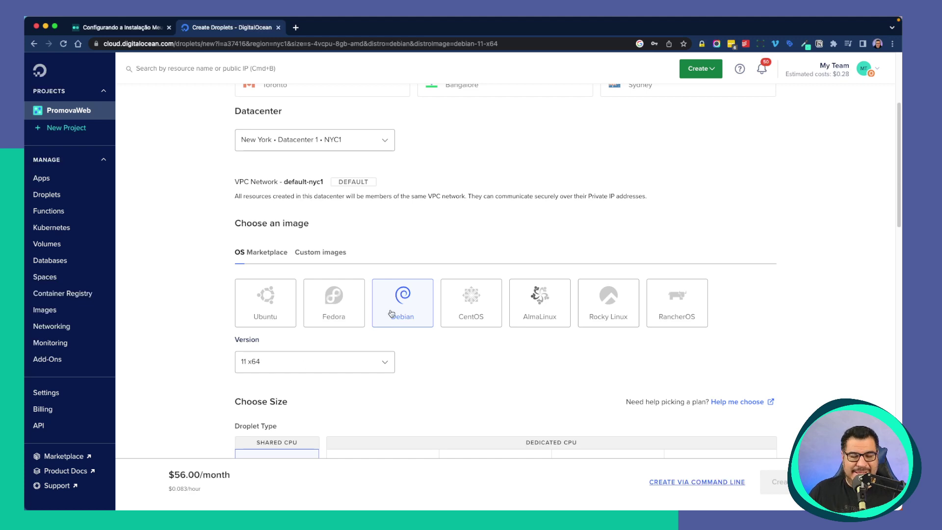
scroll(392, 313, down, 10)
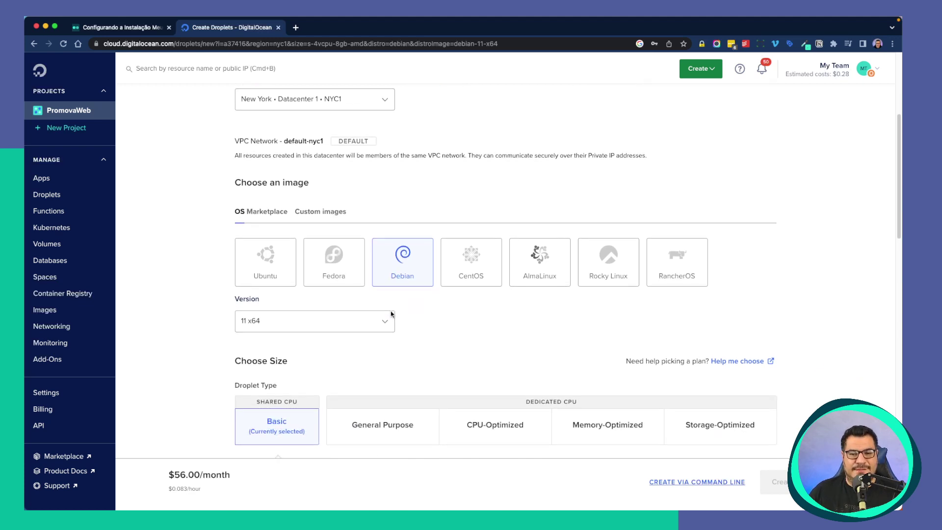
scroll(381, 320, up, 6)
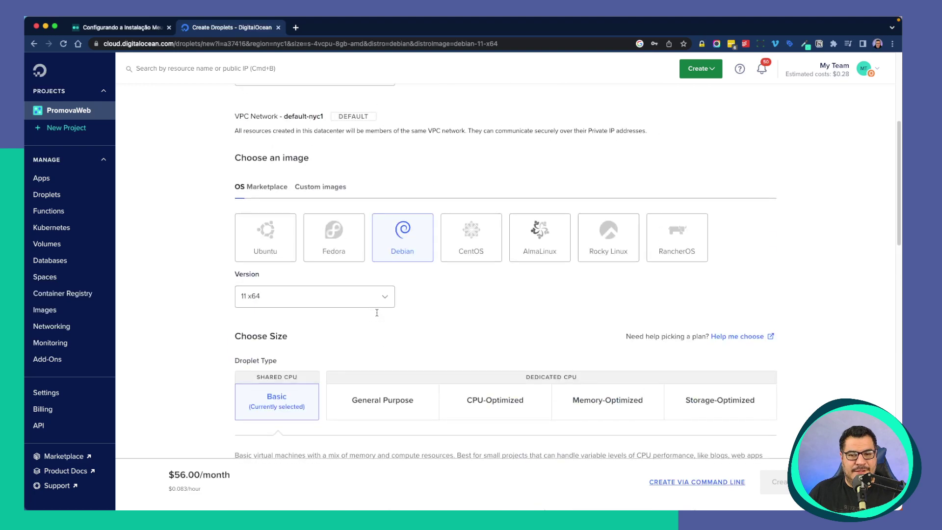
scroll(353, 275, down, 3)
scroll(344, 300, up, 1)
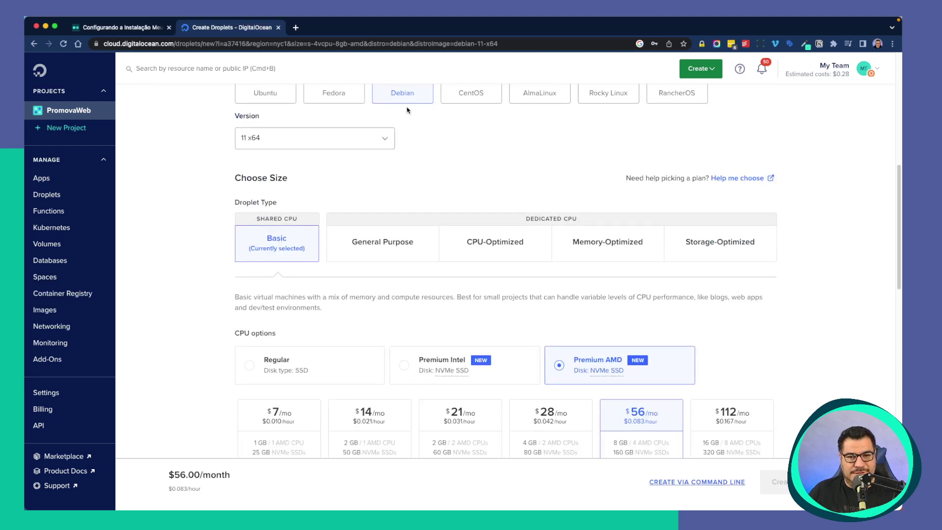
Step: Choose the $7/mo Basic Premium Intel plan (1 GB, 1 CPU, 25 GB NVMe)
scroll(294, 361, down, 2)
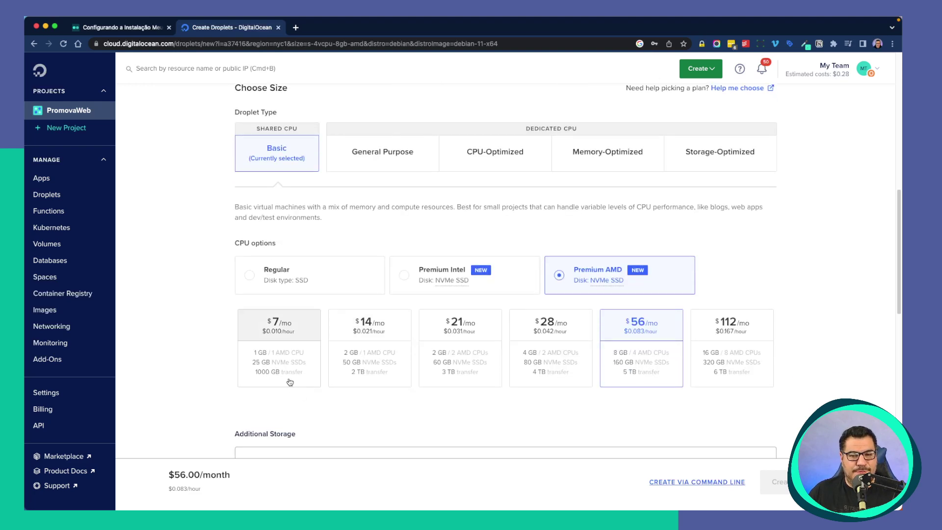
click(289, 382)
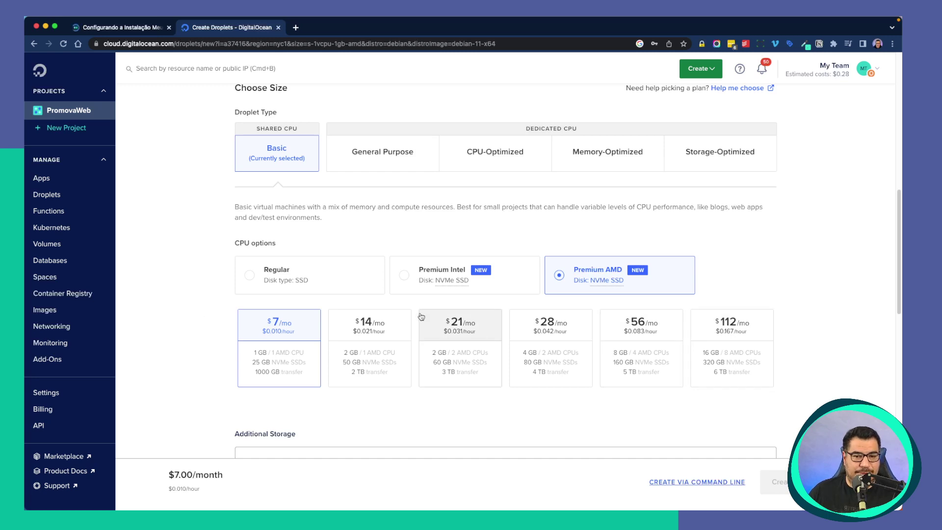
click(437, 280)
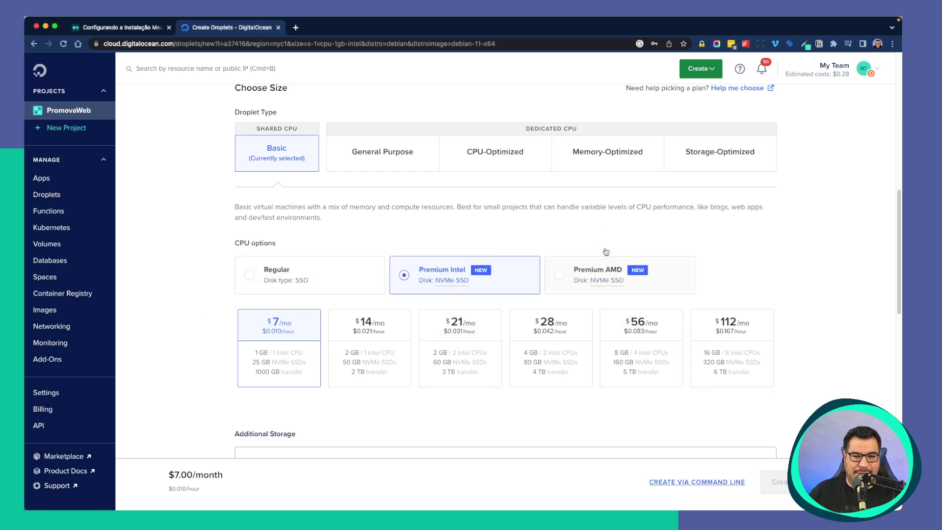
click(311, 286)
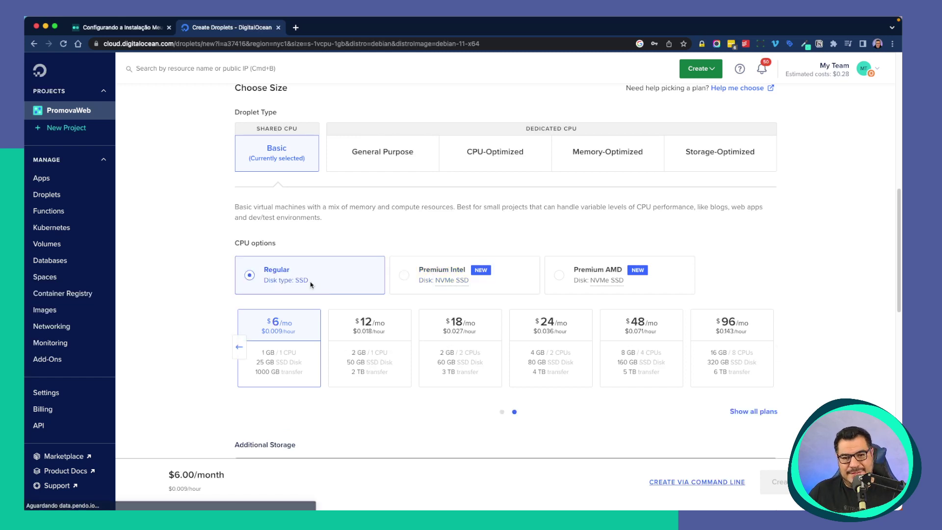
click(437, 283)
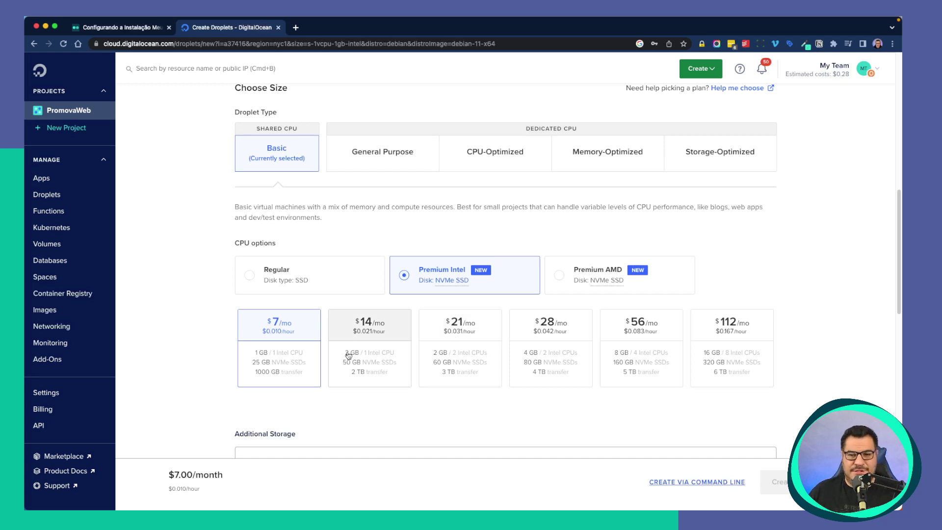
scroll(204, 348, up, 5)
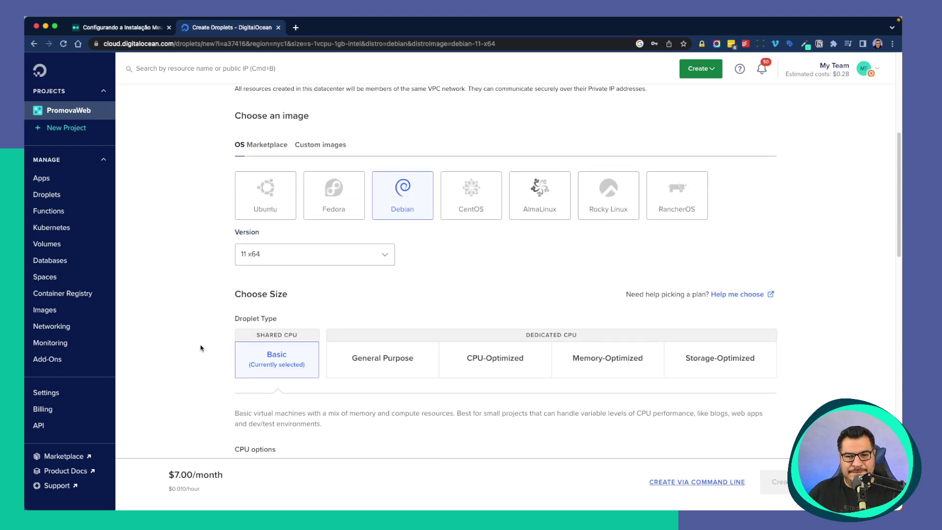
scroll(198, 344, down, 2)
scroll(198, 345, down, 10)
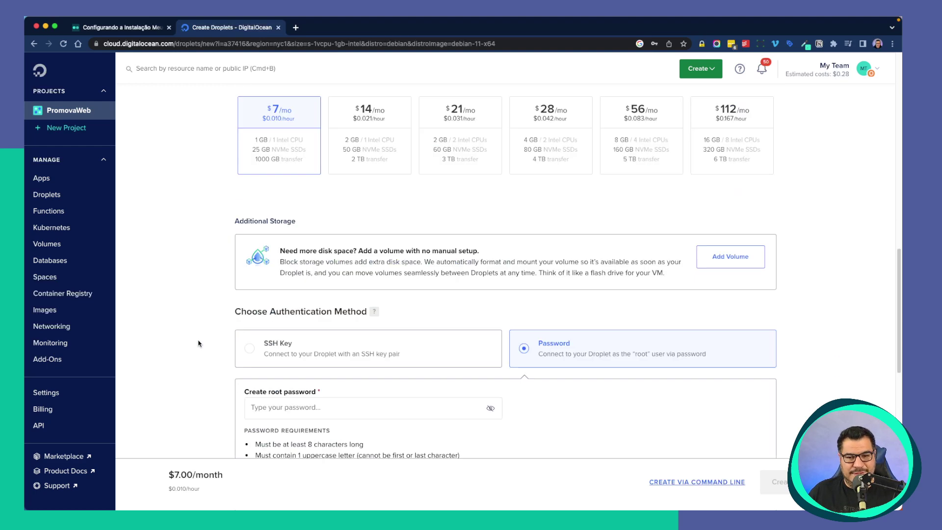
scroll(198, 344, up, 4)
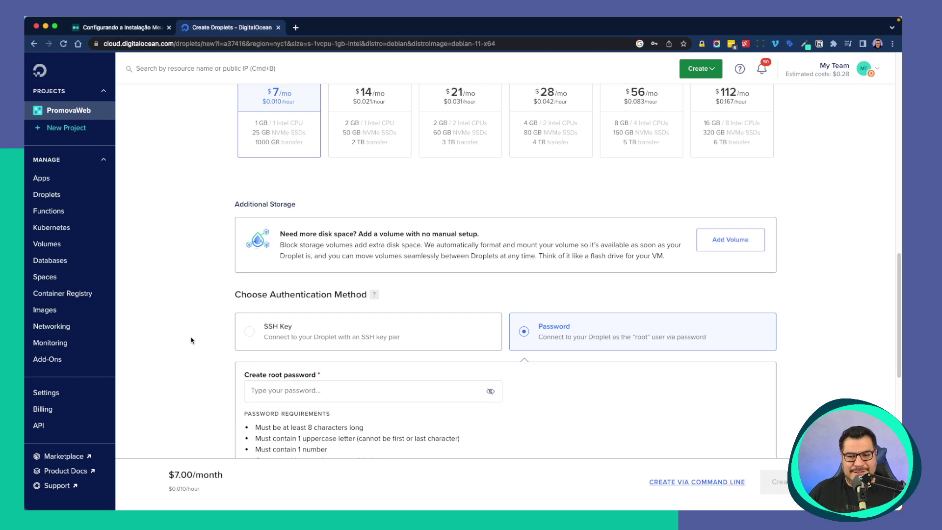
scroll(194, 334, down, 3)
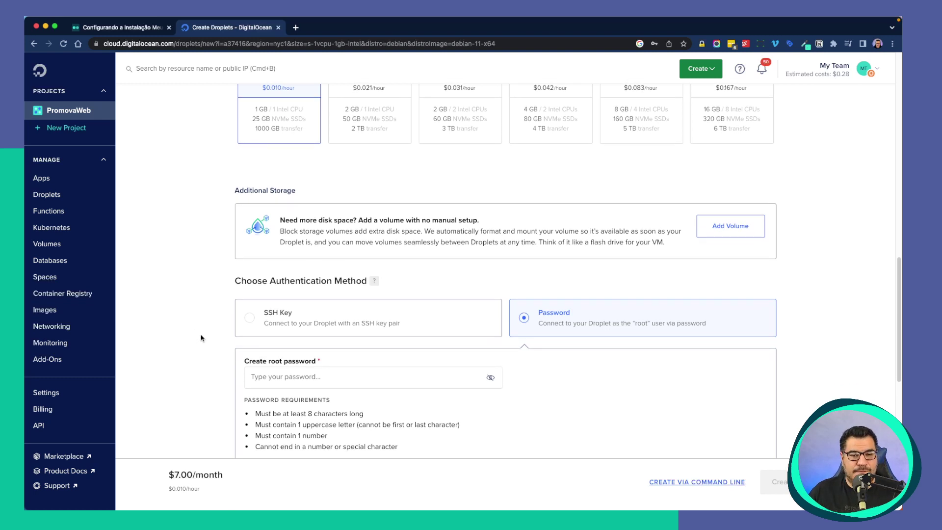
scroll(206, 336, down, 3)
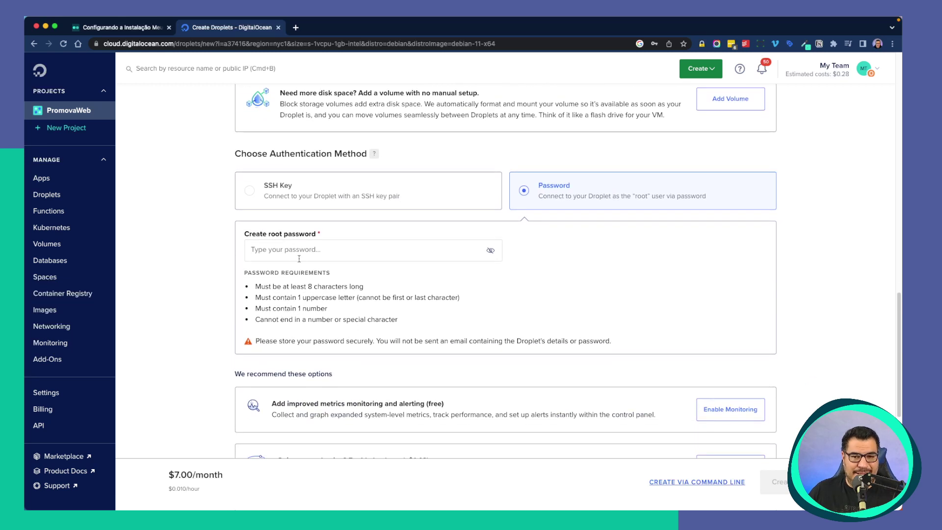
Step: Enter a root password that meets all four listed requirements
click(302, 253)
text(•••••)
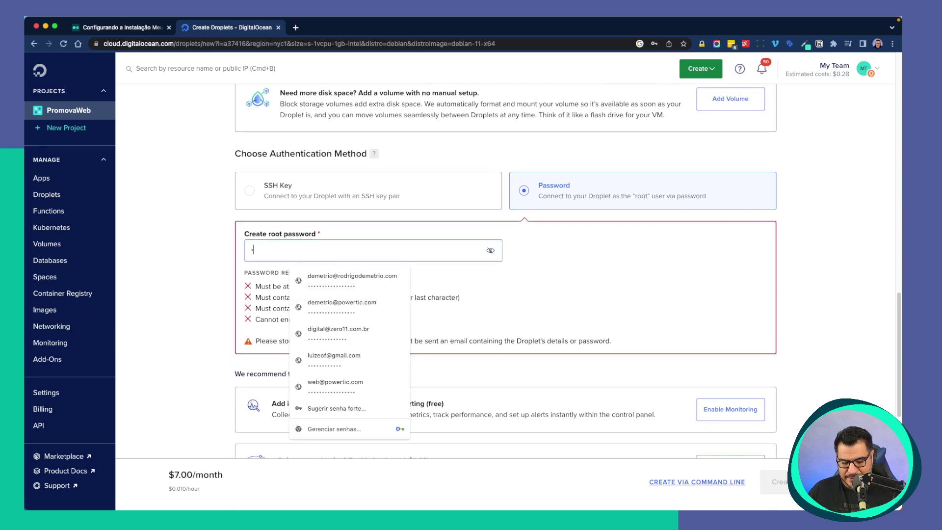
text(•••••••)
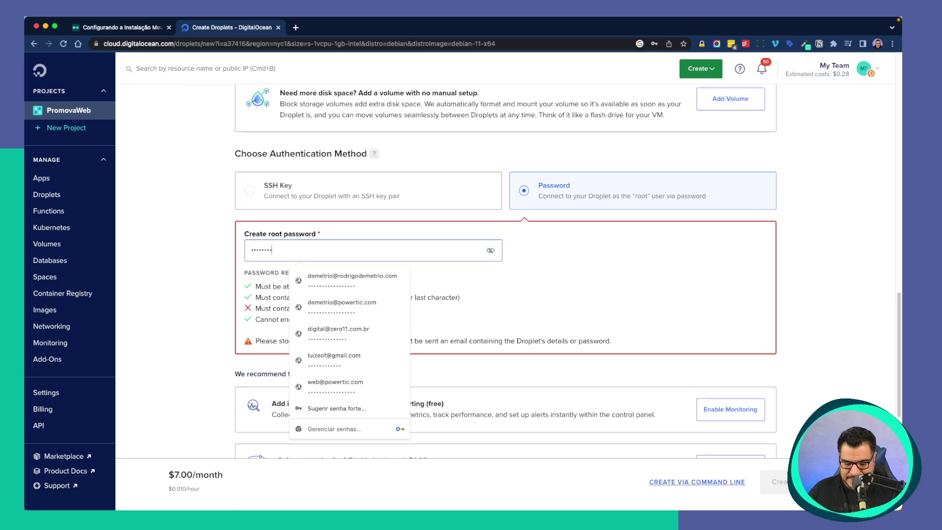
text(•)
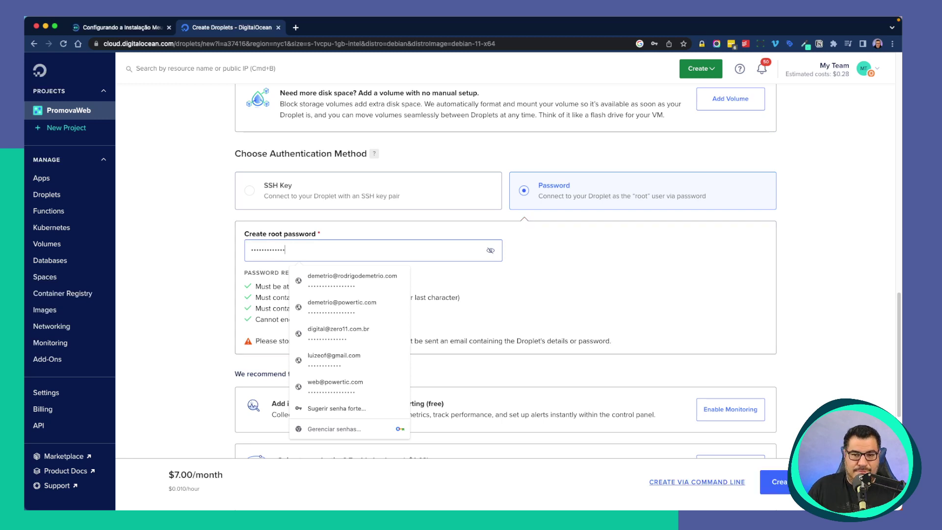
click(226, 217)
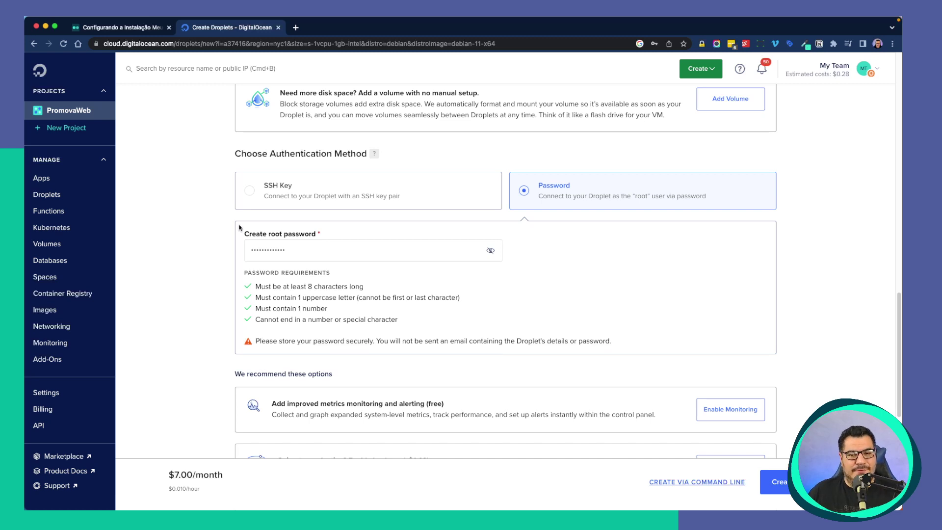
Step: Enable improved metrics monitoring and weekly backups (+$1.40), bringing the total to $8.40/month
scroll(226, 235, down, 1)
scroll(217, 268, down, 6)
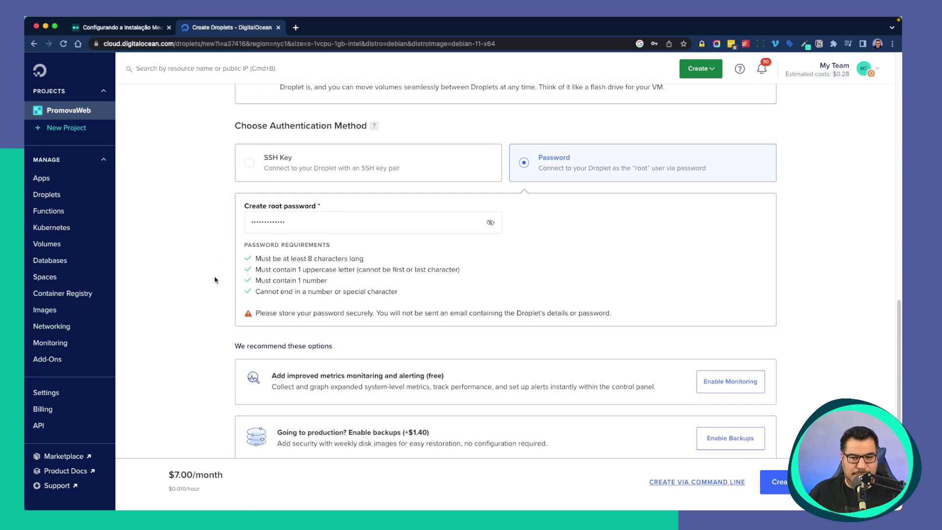
scroll(215, 282, up, 4)
scroll(216, 282, down, 3)
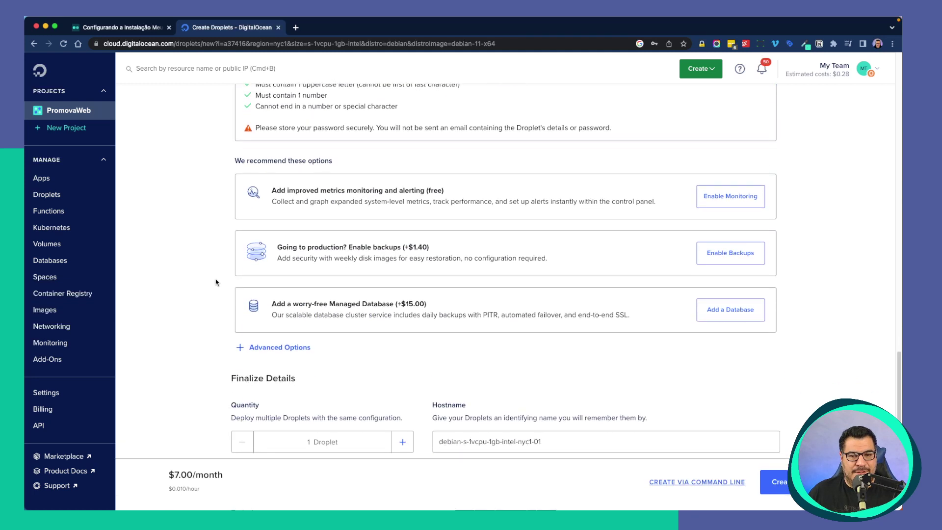
click(727, 196)
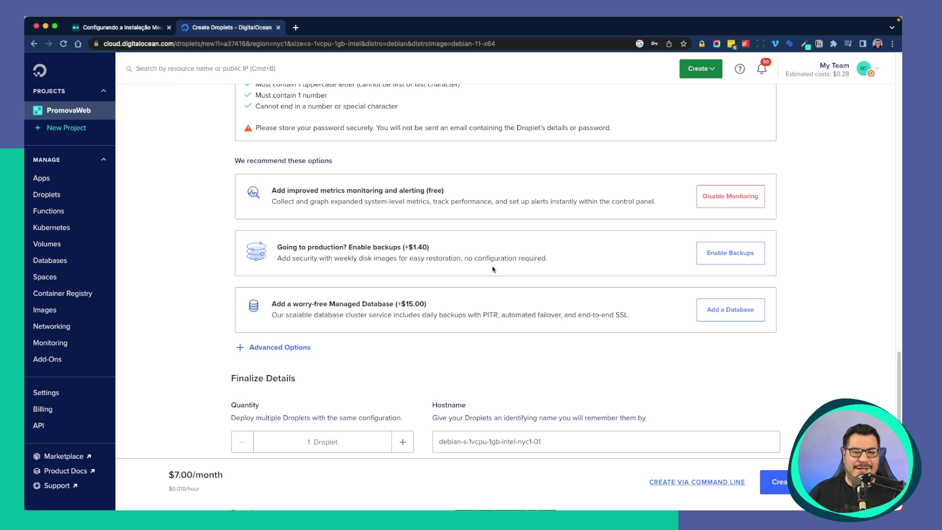
click(736, 256)
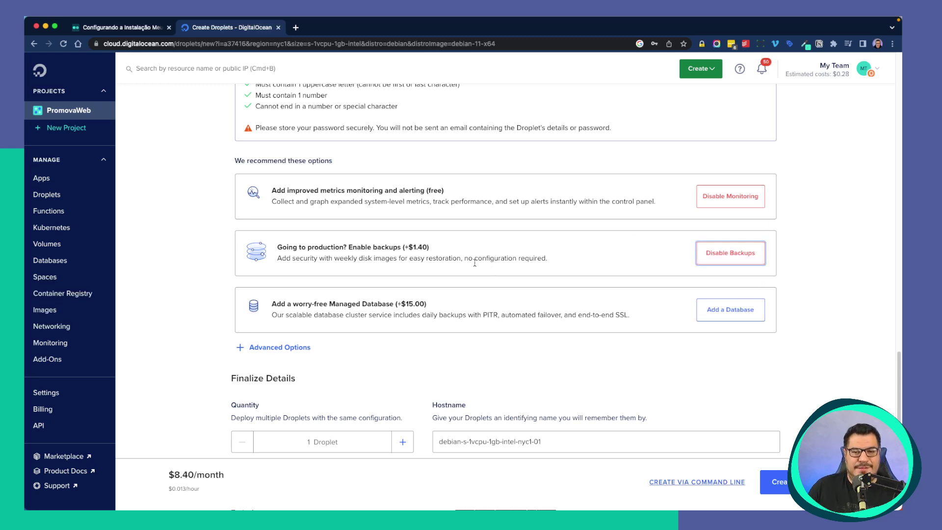
scroll(415, 286, down, 5)
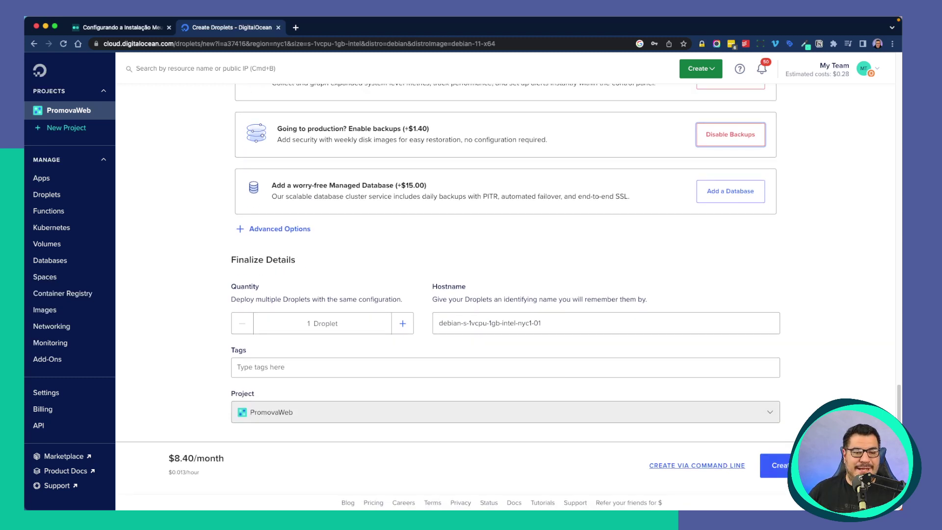
Step: Create the droplet and open debian-s-1vcpu-1gb-intel-nyc1-01's overview page
click(775, 465)
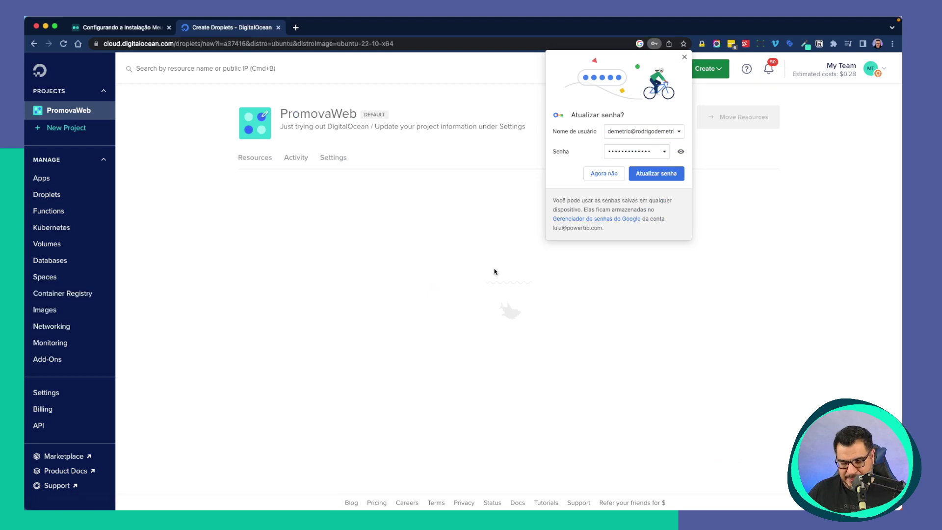
click(685, 57)
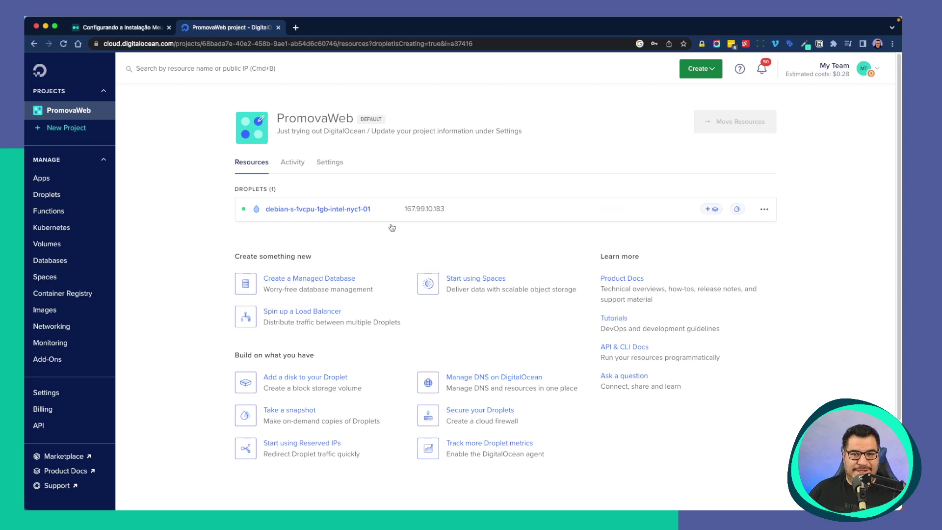
click(344, 210)
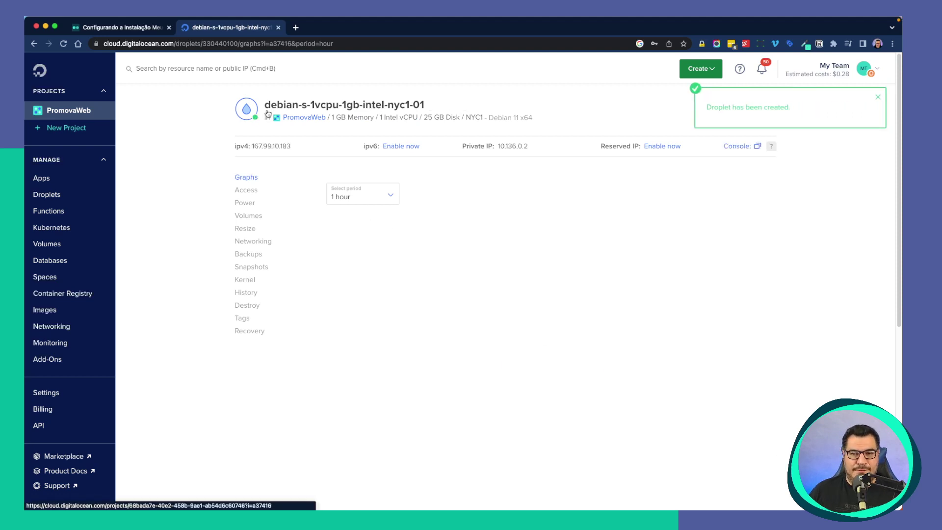
Step: Copy the apt-get install line from the PromovaWeb setup instructions
key(super+1)
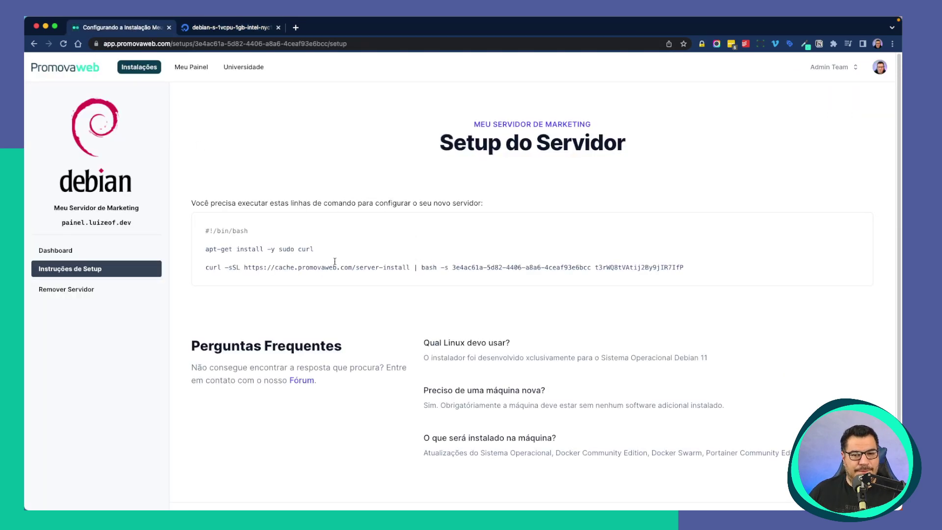
triple_click(298, 249)
key(super+c)
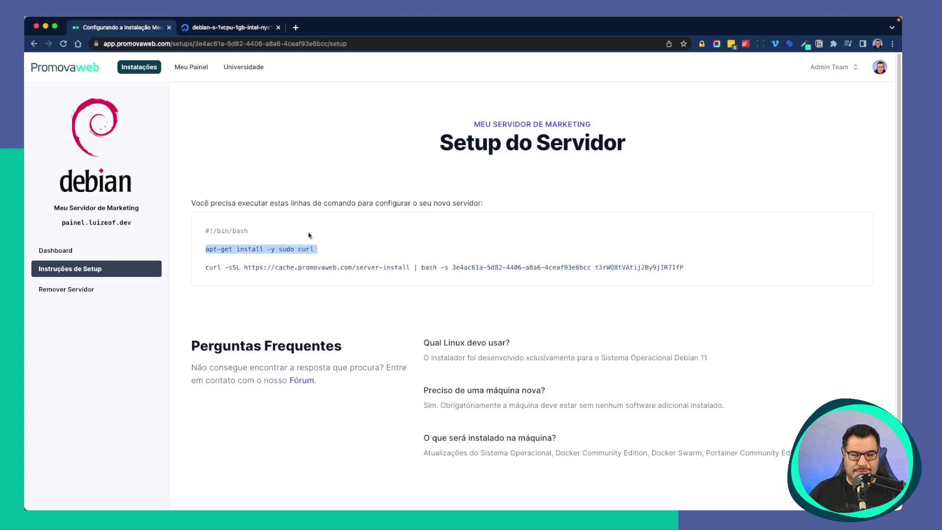
click(250, 28)
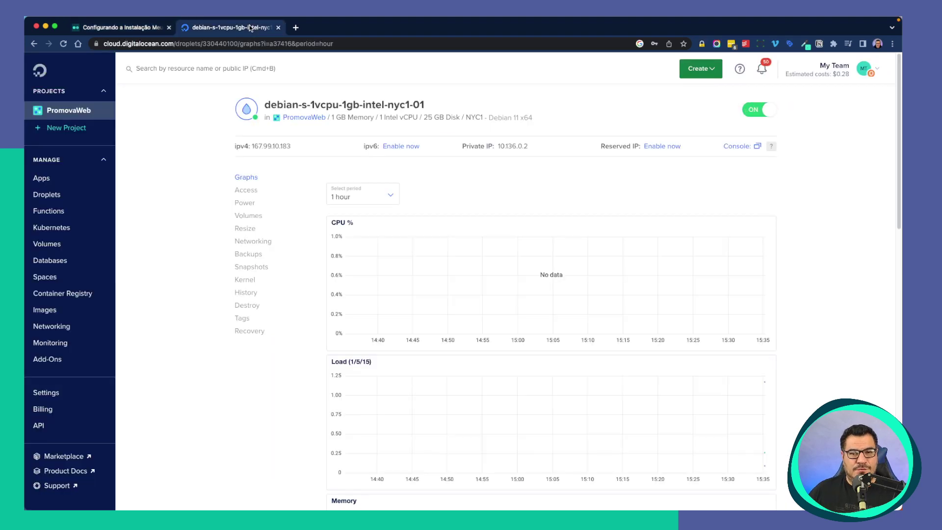
Step: In the droplet's web console, run the pasted apt-get install -y sudo curl command
click(756, 146)
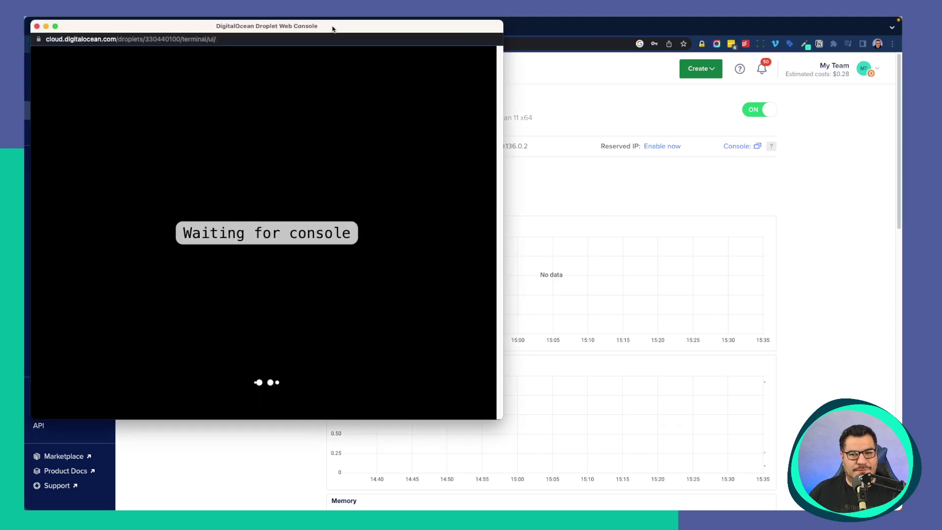
drag(326, 29, 631, 69)
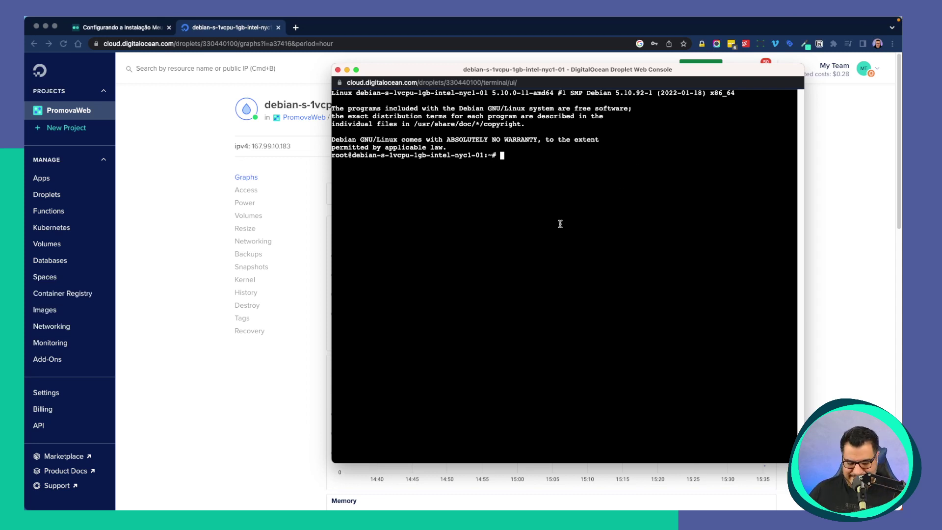
key(super+v)
key(Return)
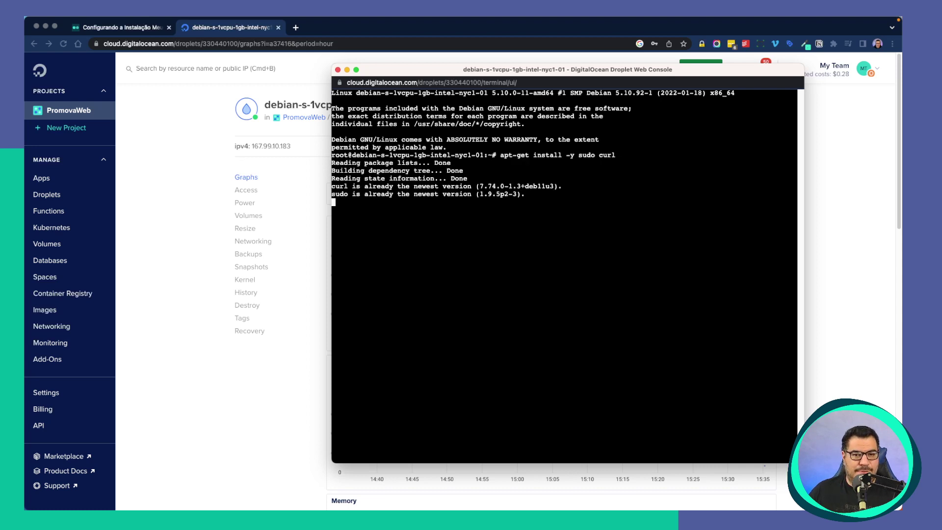
click(118, 27)
Step: Paste the PromovaWeb curl install command into the console and run it
triple_click(351, 265)
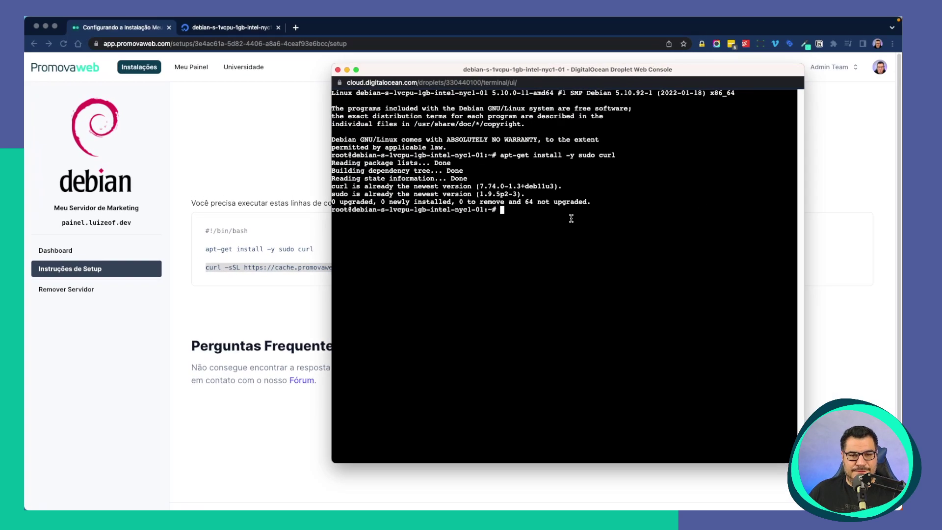
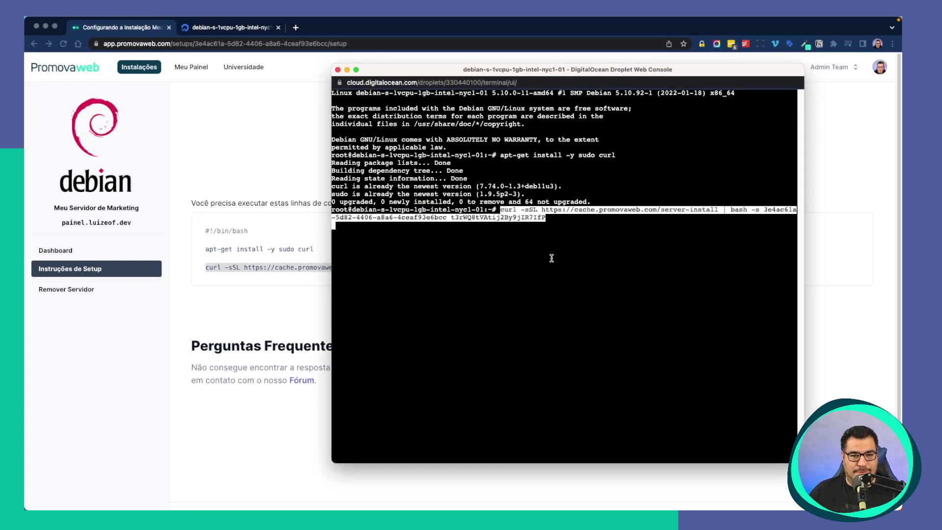
key(Return)
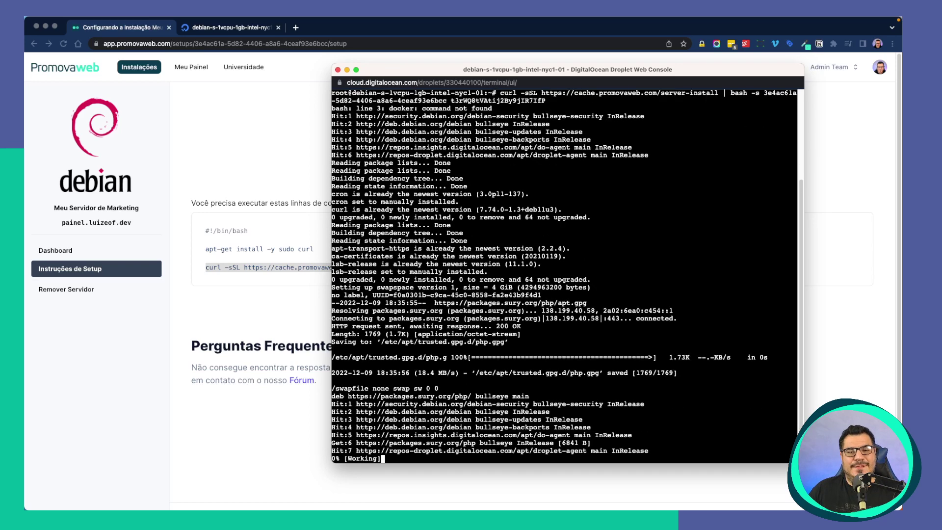
Step: Reposition and enlarge the console window to reveal the setup progress tracker
drag(491, 69, 531, 71)
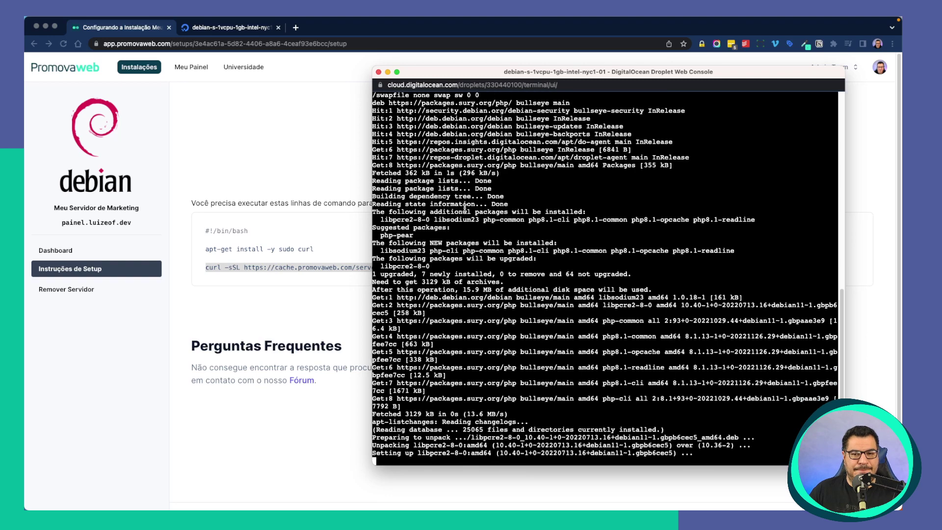
click(320, 162)
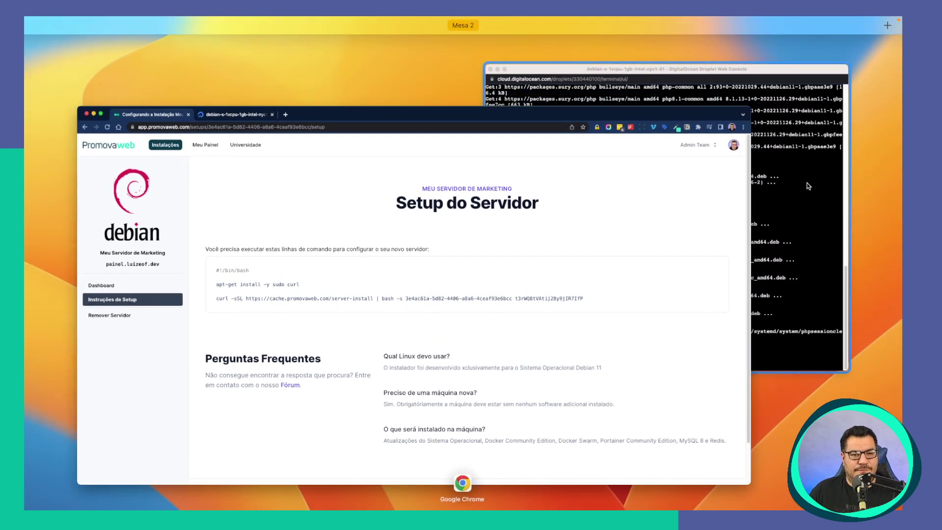
click(809, 187)
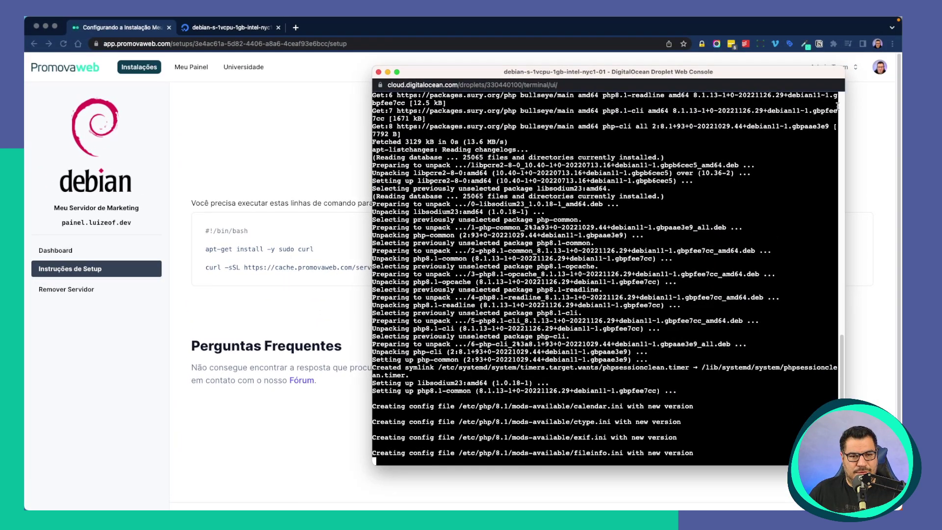
drag(844, 67, 887, 89)
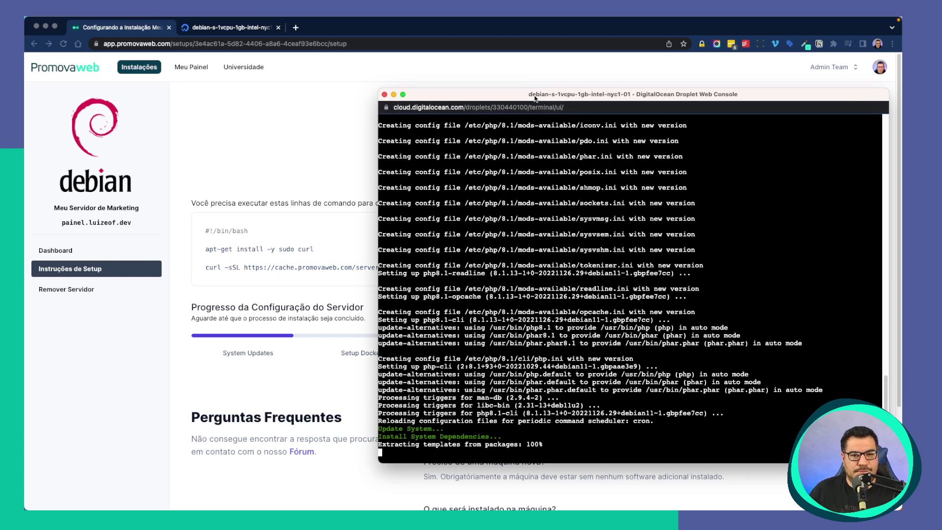
mouse_move(535, 95)
mouse_down()
mouse_move(432, 328)
mouse_move(444, 440)
mouse_move(512, 86)
mouse_move(521, 91)
mouse_up()
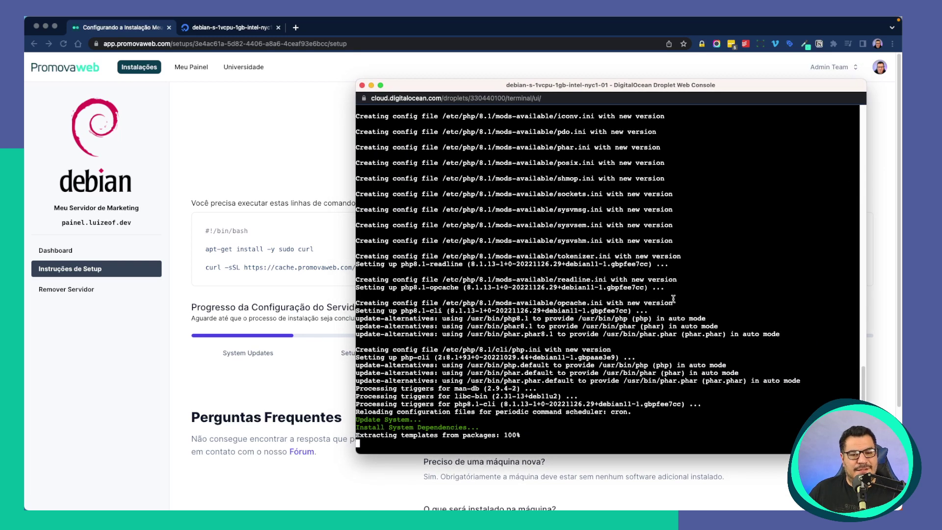